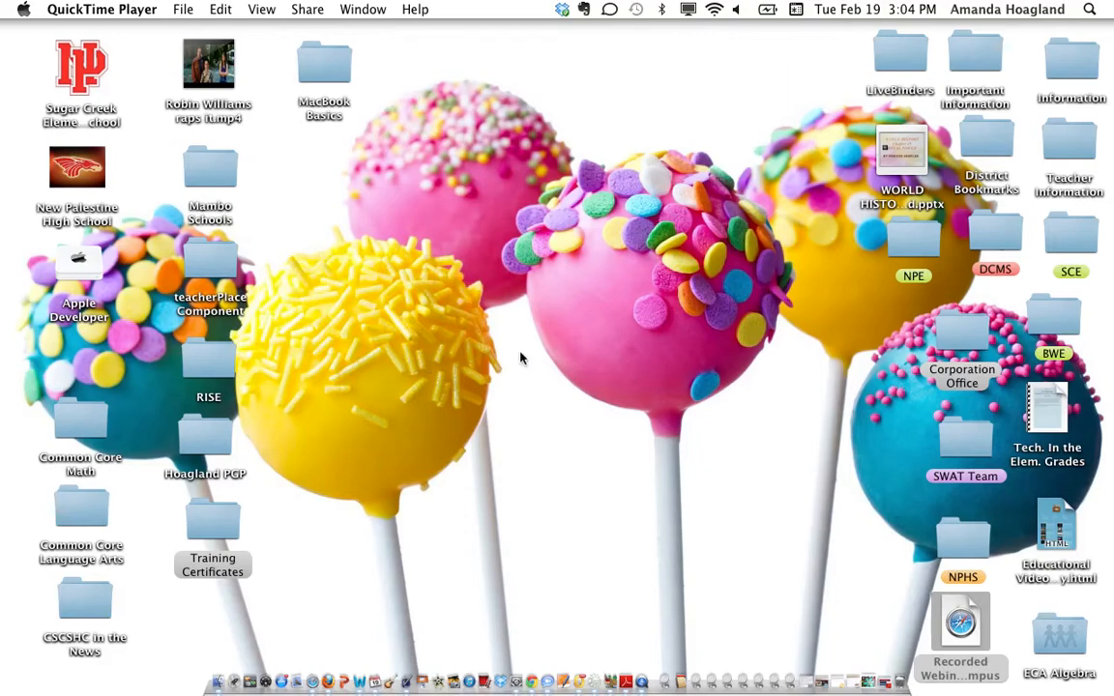
Dismiss the Spotlight results and open a Finder window on the local Dropbox folder
left_click(1089, 10)
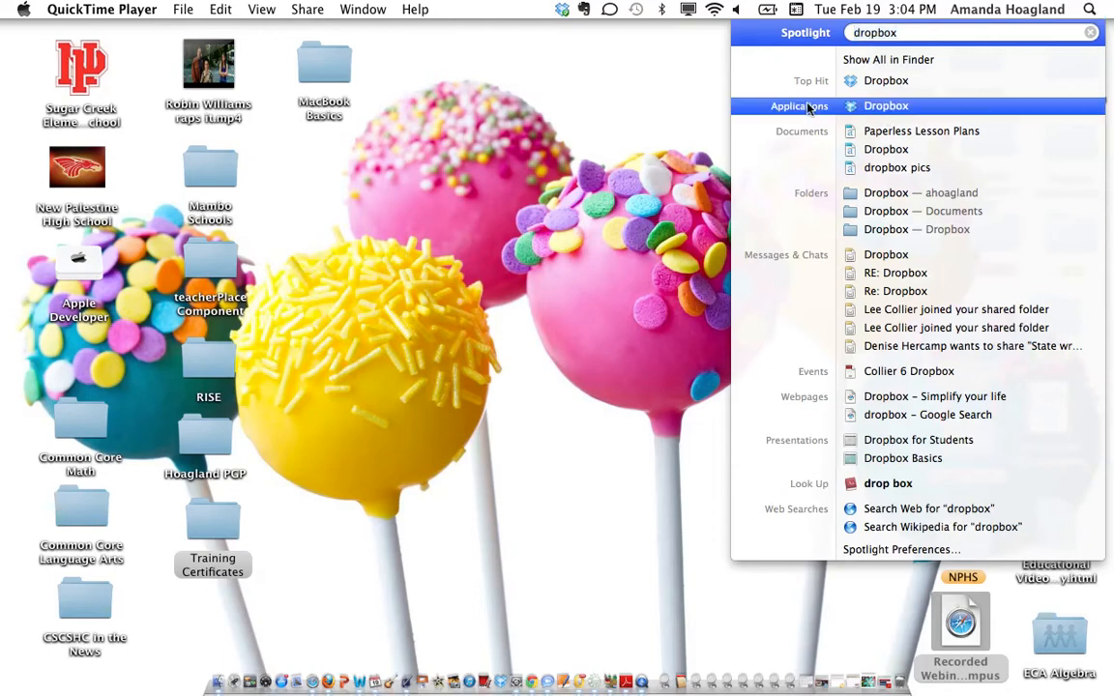
left_click(717, 139)
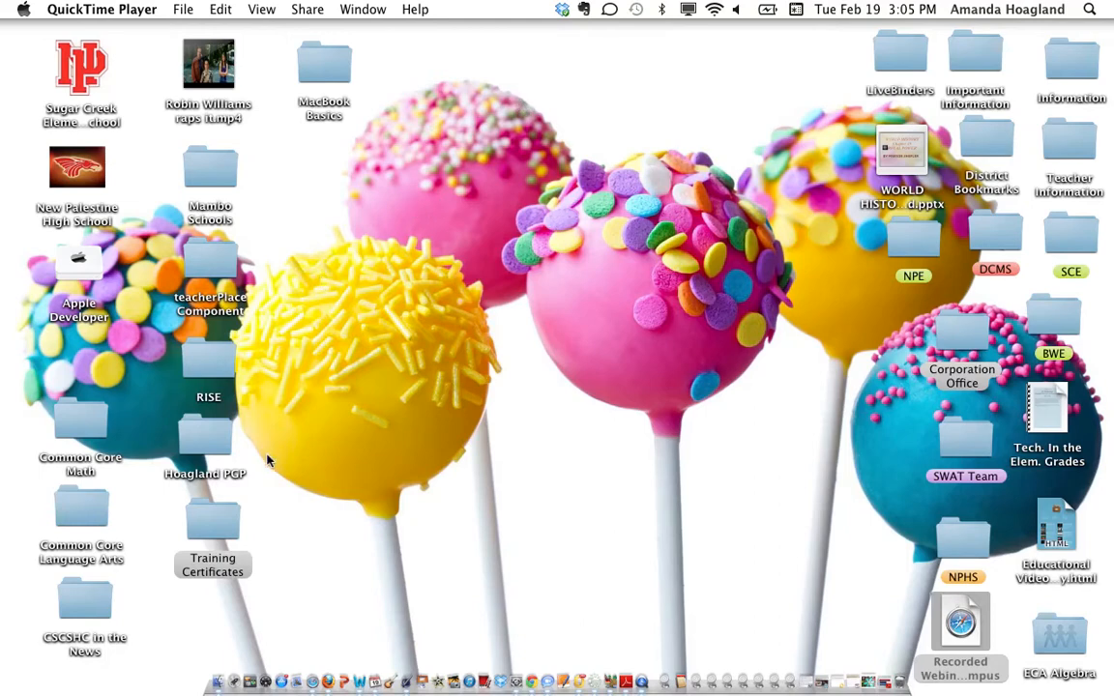
left_click(219, 672)
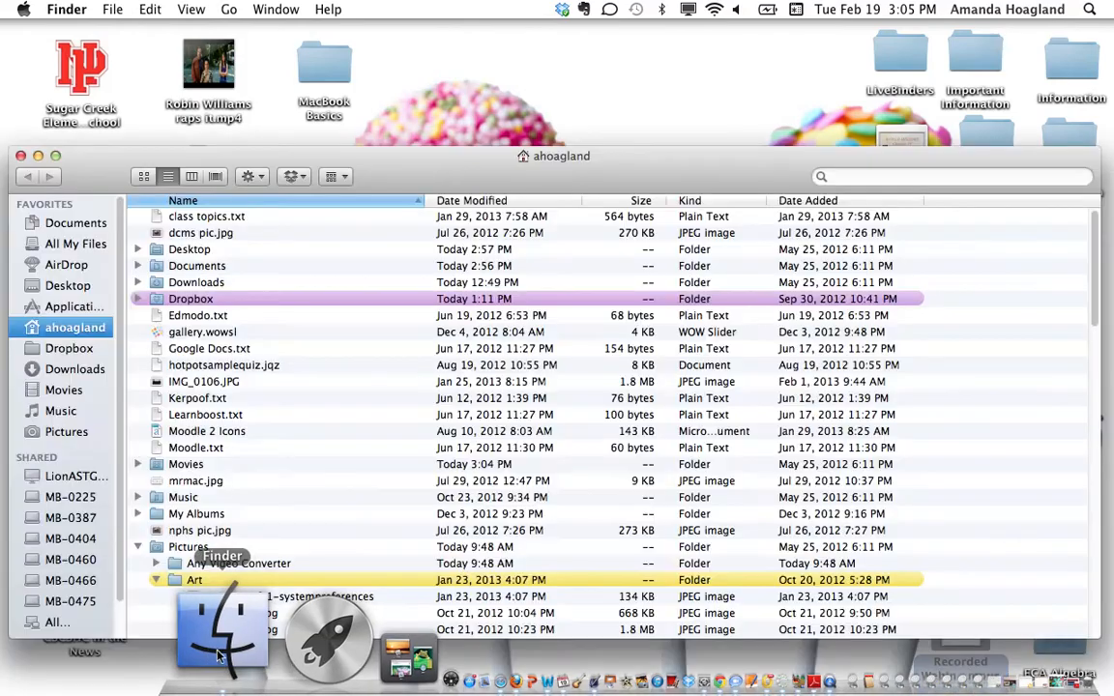
left_click_drag(402, 171, 713, 76)
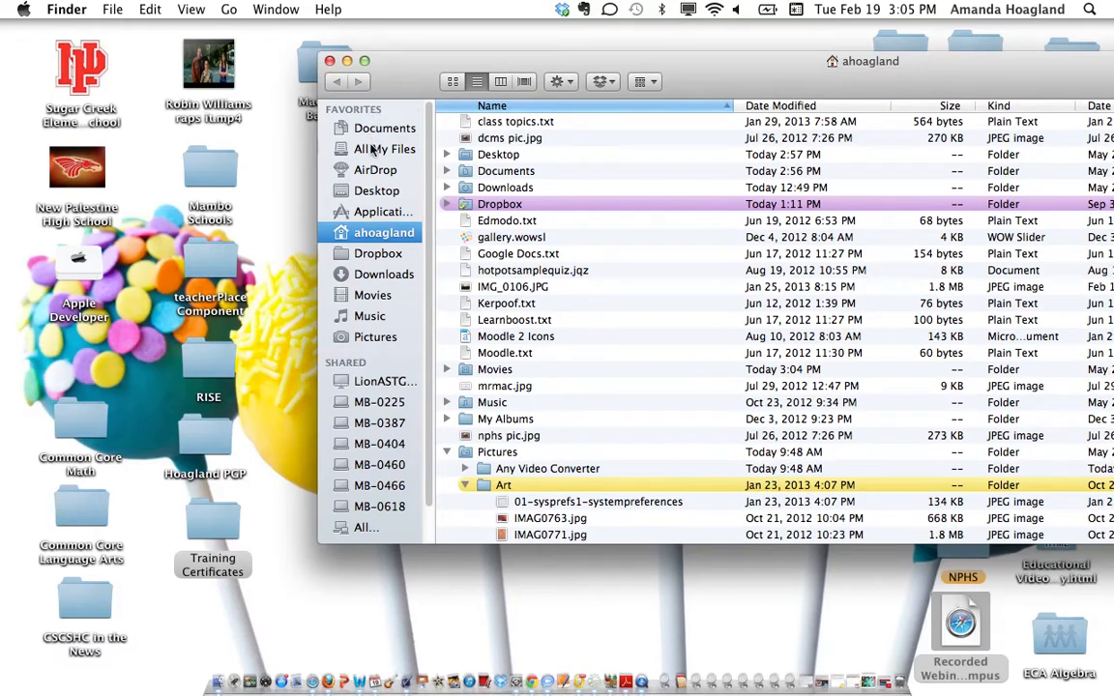
left_click(379, 257)
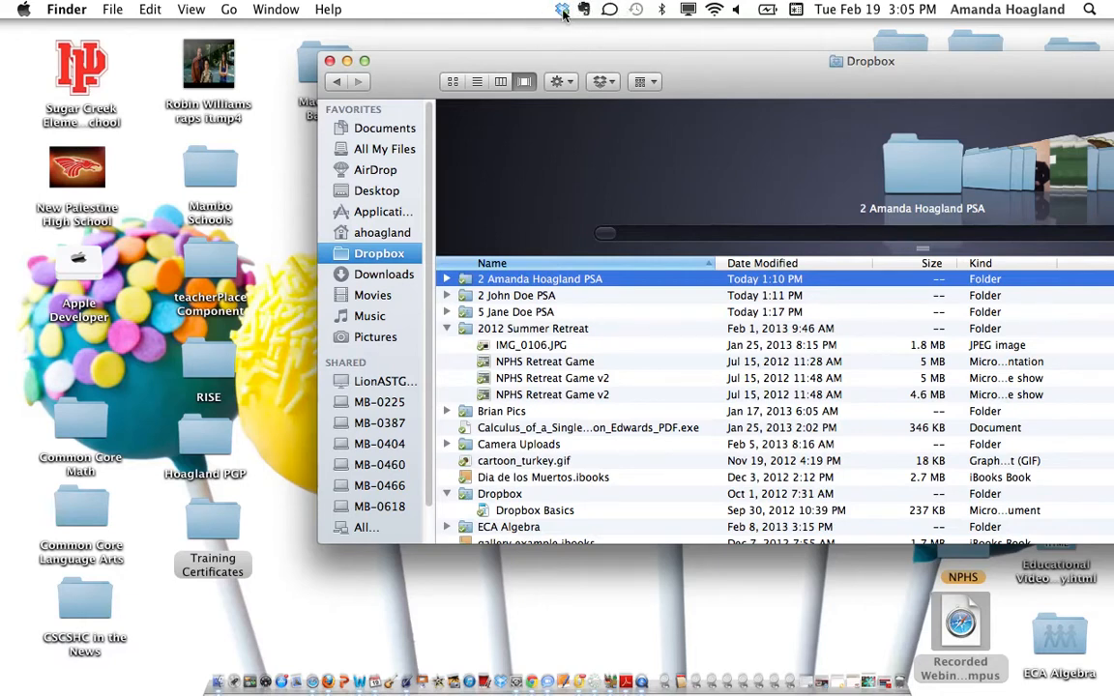
Launch the Dropbox website from the menu-bar icon and move Chrome fully into view
left_click(562, 10)
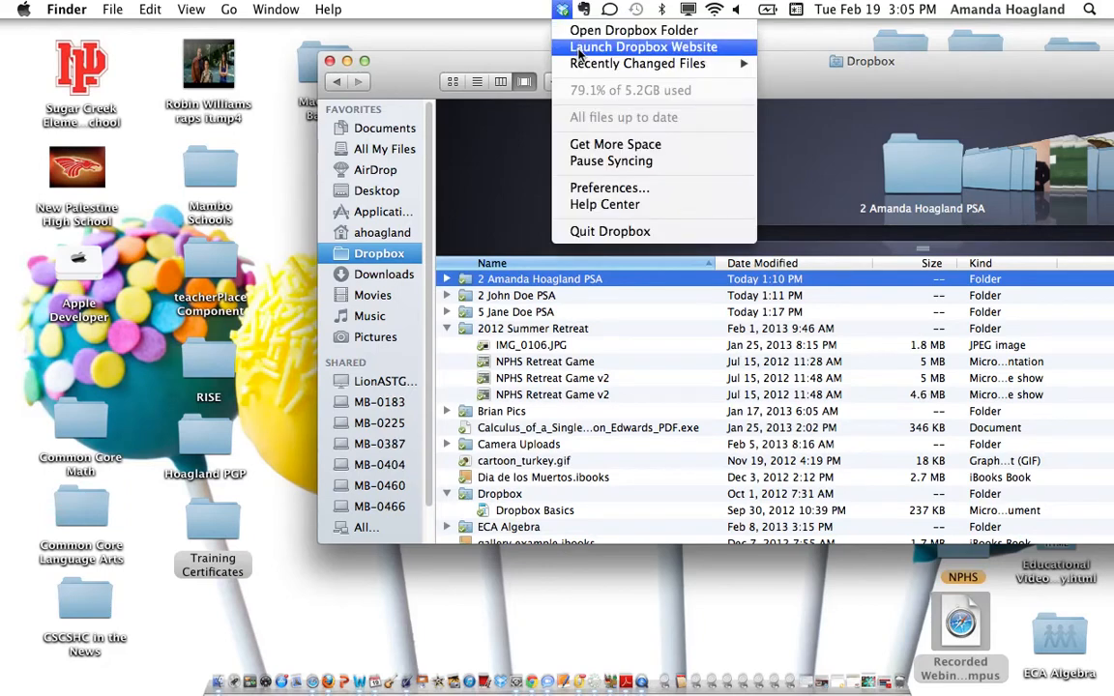
left_click(578, 48)
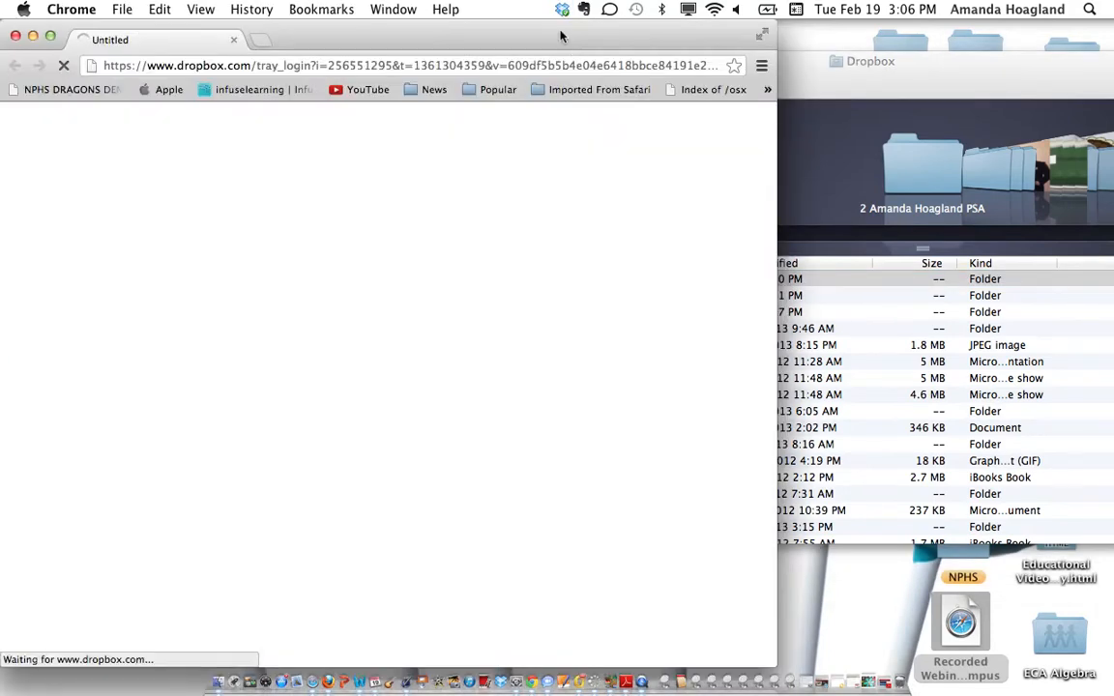
left_click_drag(563, 36, 820, 15)
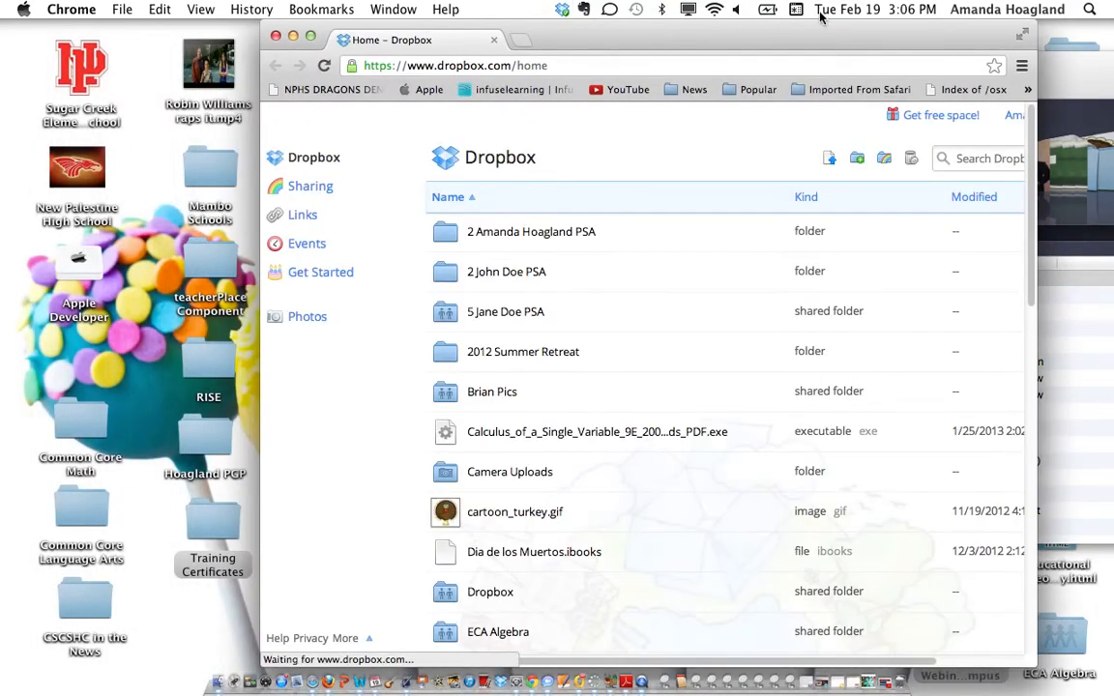
left_click_drag(723, 37, 777, 37)
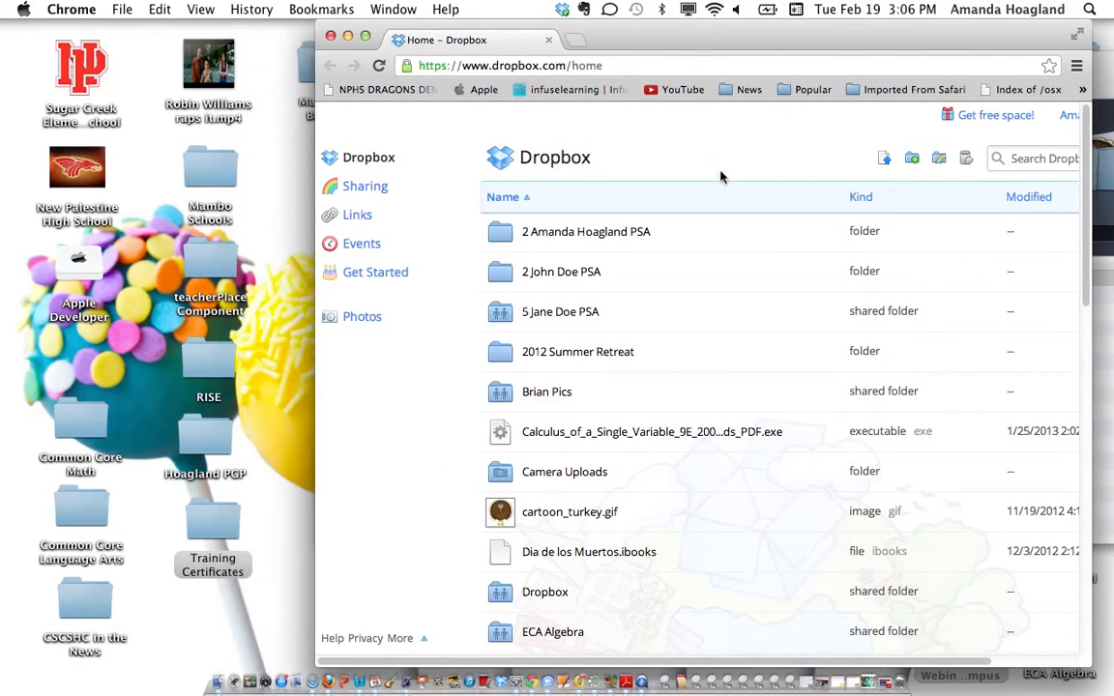
scroll(720, 175, "right", 3)
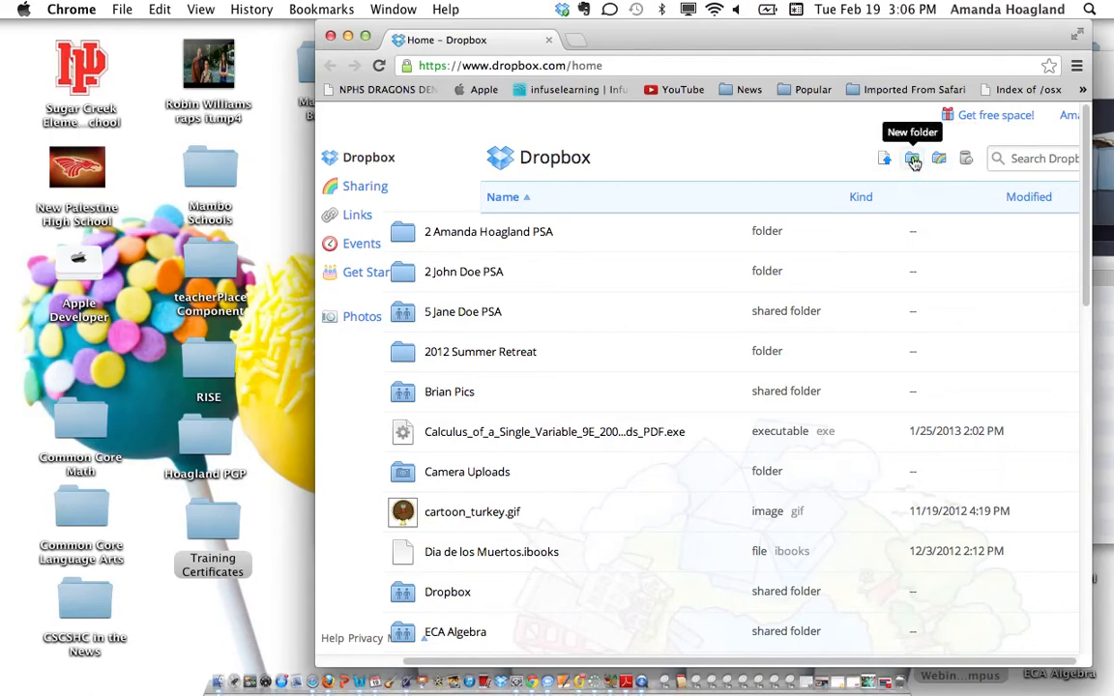
left_click(914, 162)
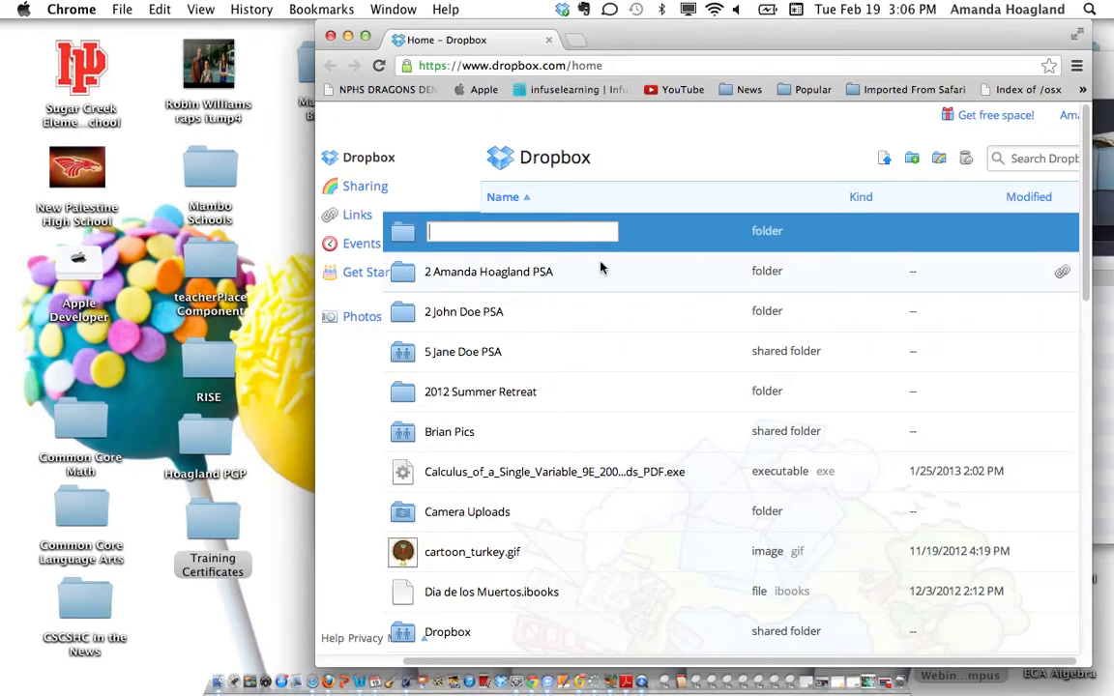
type("5")
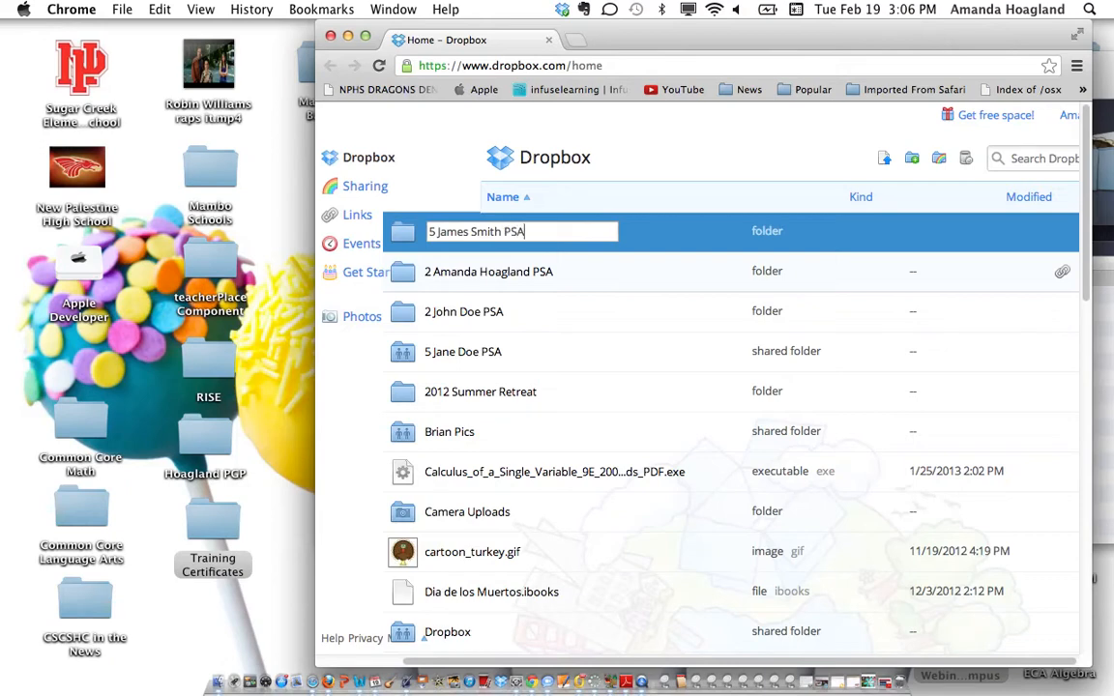
left_click(588, 321)
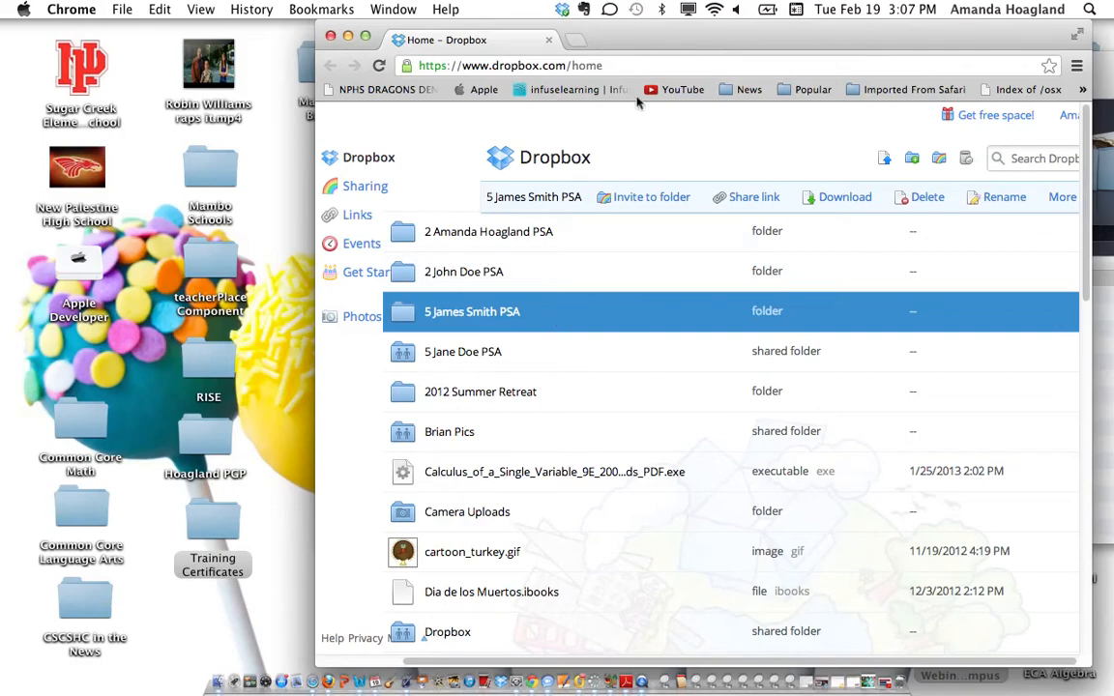
left_click_drag(654, 41, 325, 53)
left_click_drag(416, 60, 733, 39)
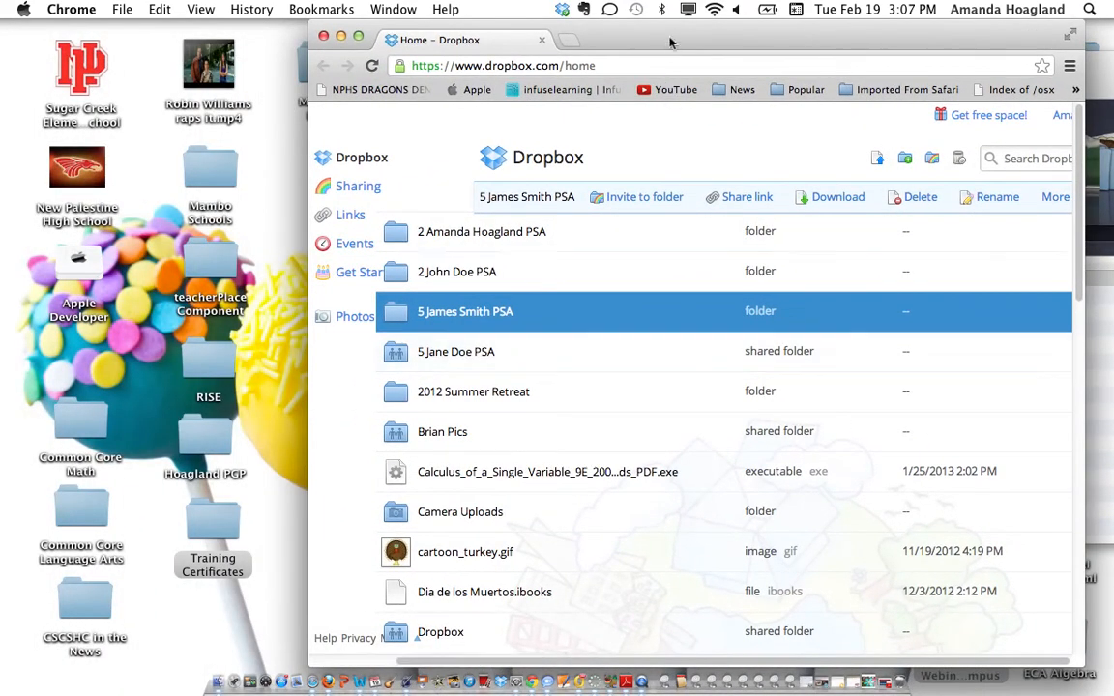
Minimize the Finder Dropbox window and open the NPHS desktop folder
left_click_drag(668, 41, 369, 46)
left_click(960, 626)
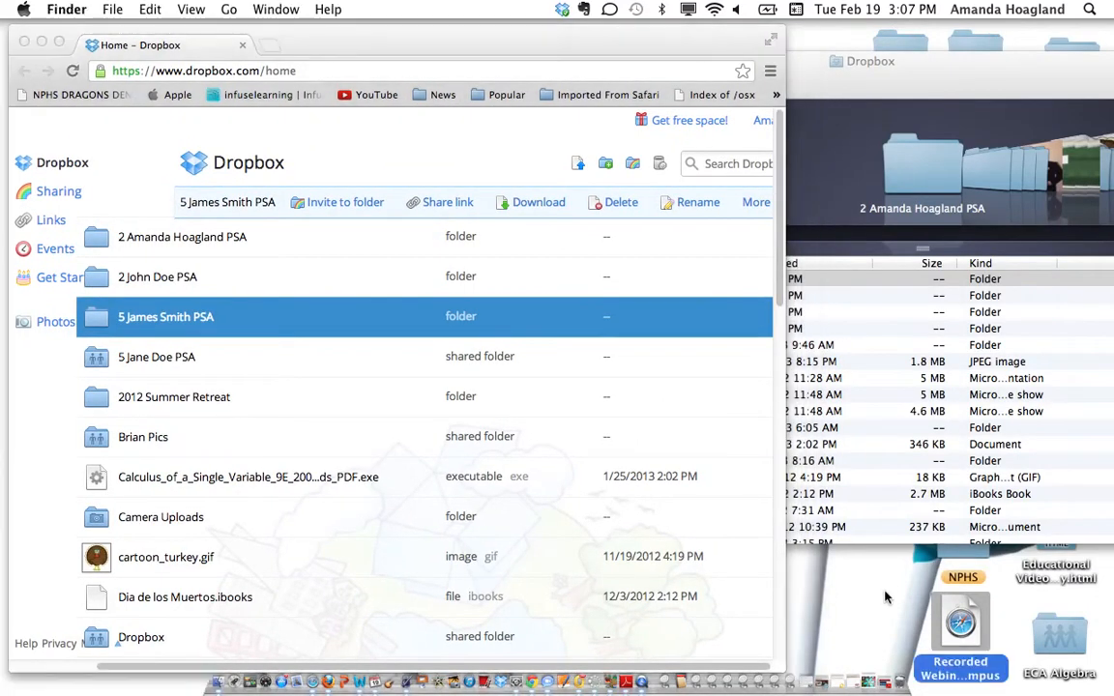
left_click_drag(923, 69, 942, 184)
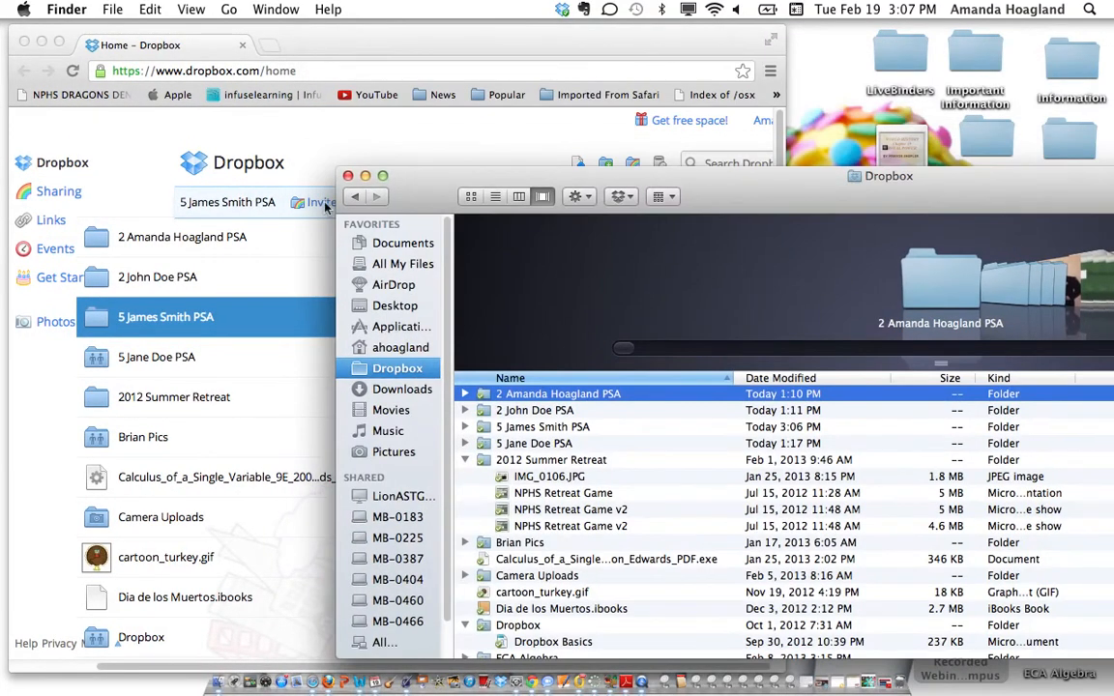
left_click(366, 177)
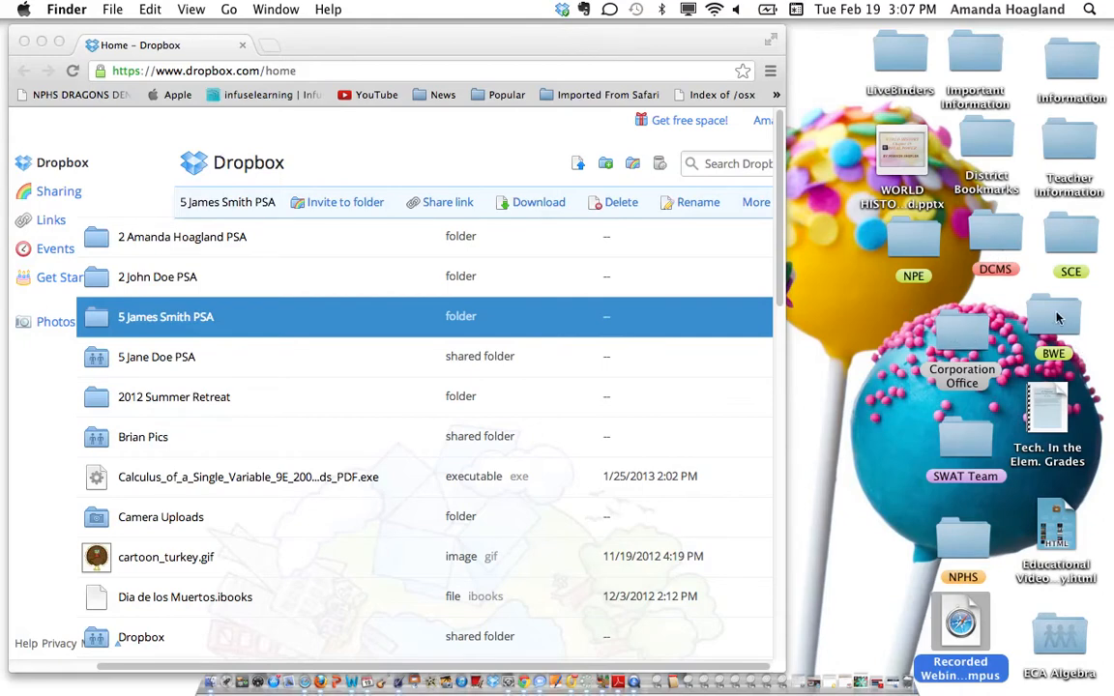
left_click(962, 539)
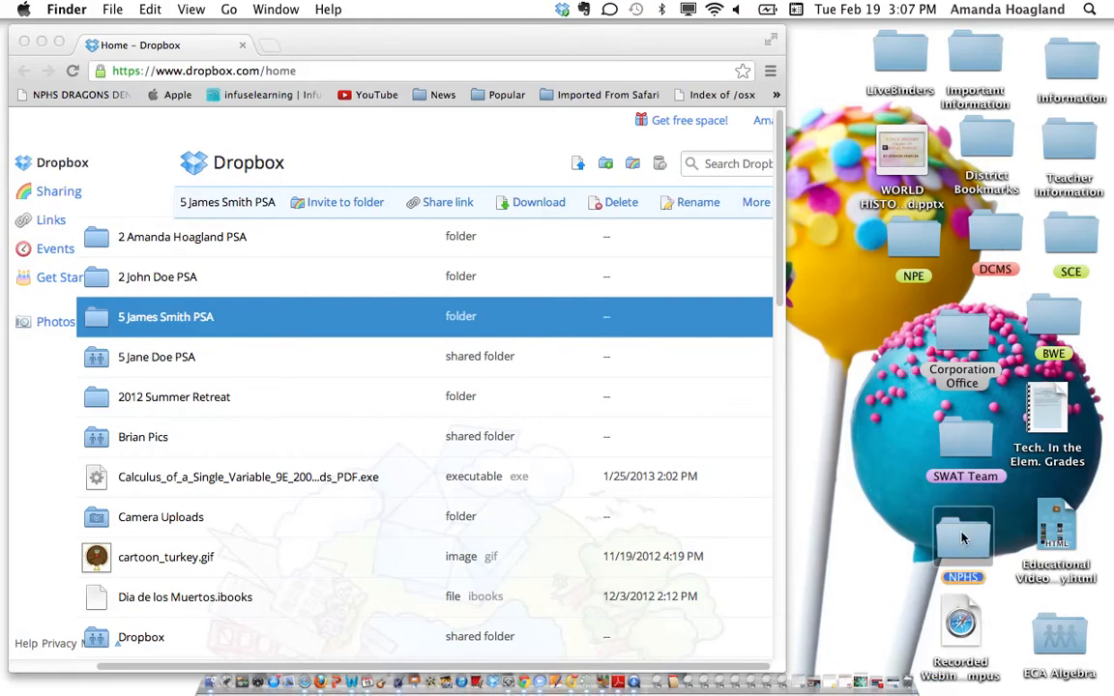
double_click(962, 538)
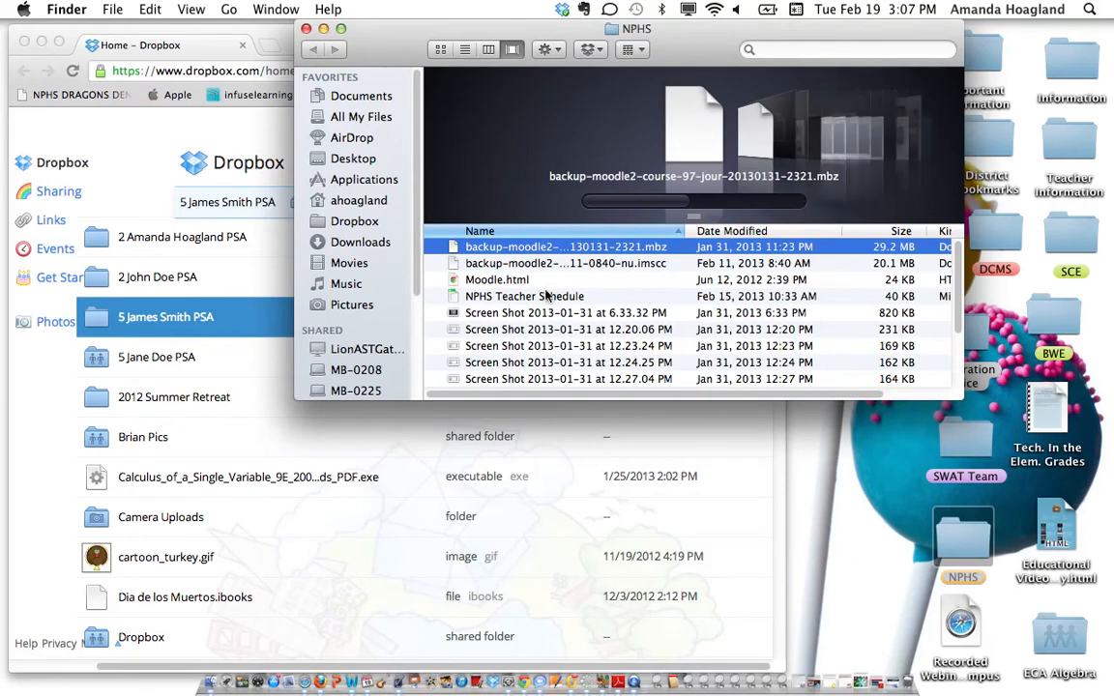
Expand Wrestling videos and drag Danville - Malloy Awards.MTS.mp4 onto the Dropbox page to upload it
scroll(580, 319, "down", 5)
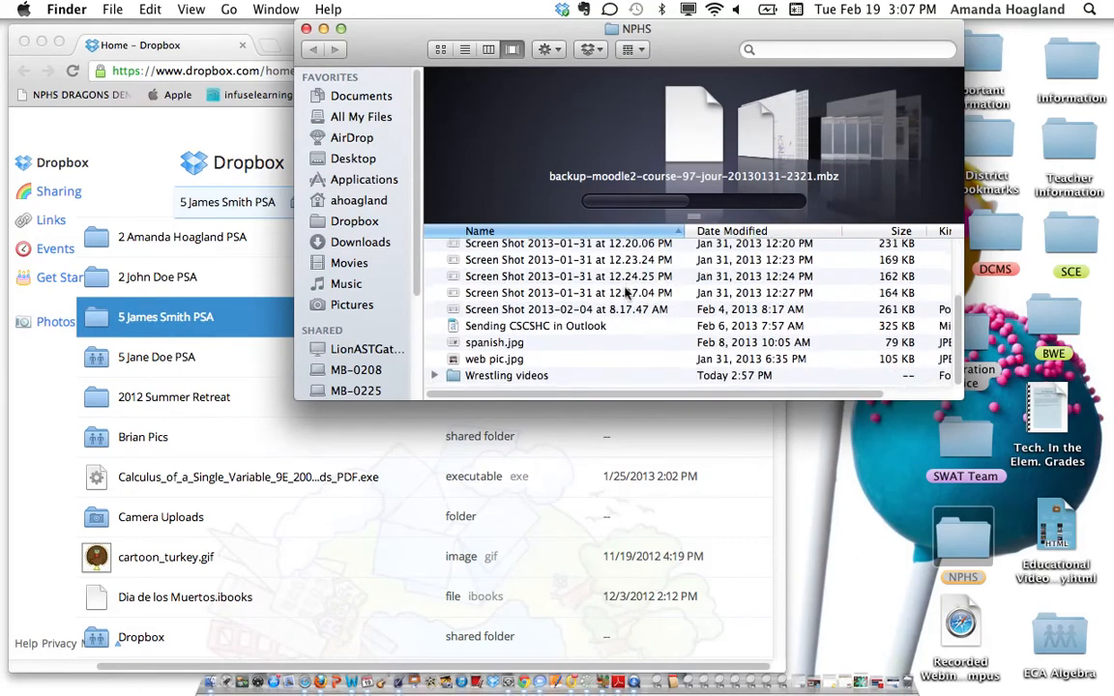
left_click(532, 381)
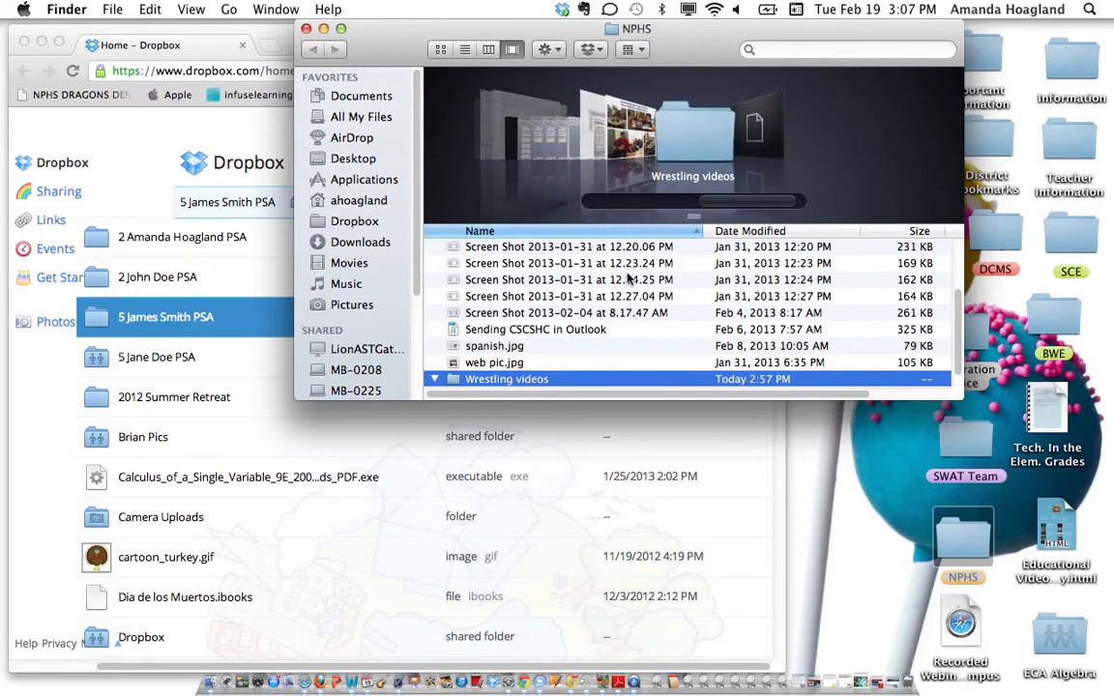
scroll(628, 278, "down", 1)
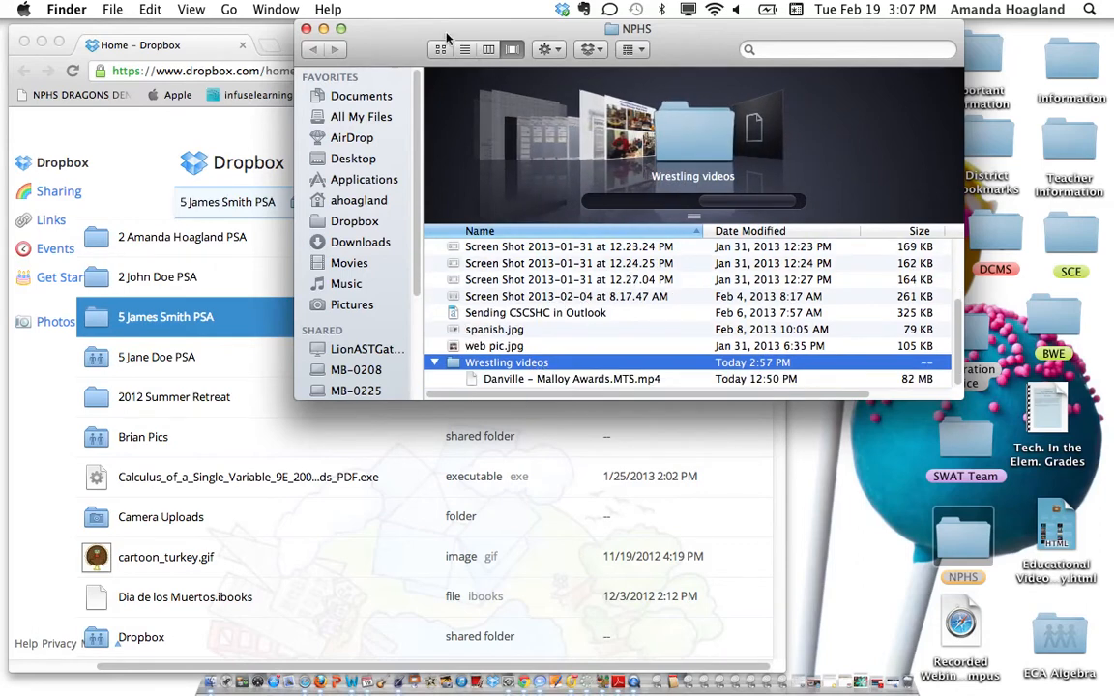
left_click_drag(371, 26, 752, 34)
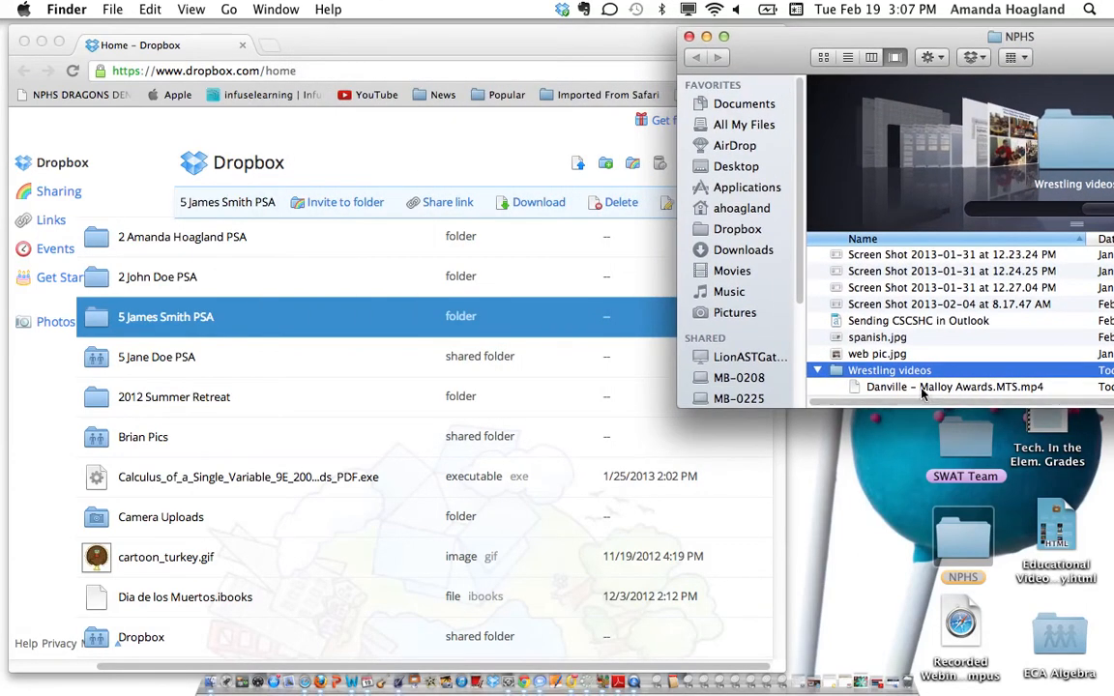
left_click_drag(920, 388, 259, 322)
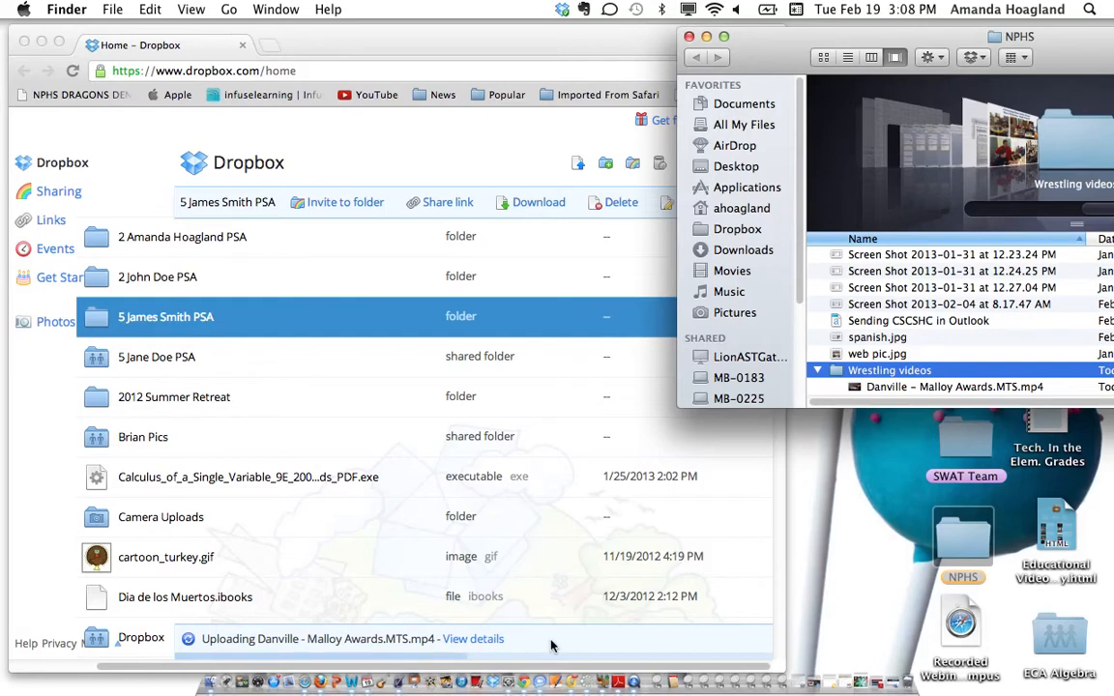
Minimize the NPHS Finder window and bring the Dropbox browser window to the front
left_click(706, 37)
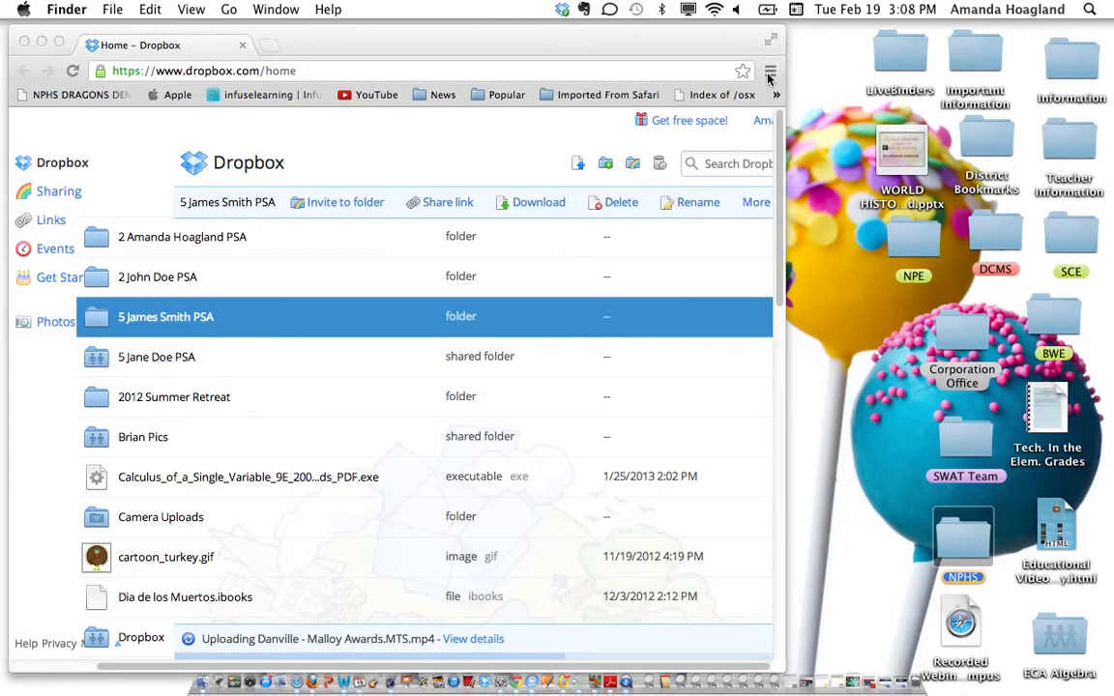
left_click(771, 37)
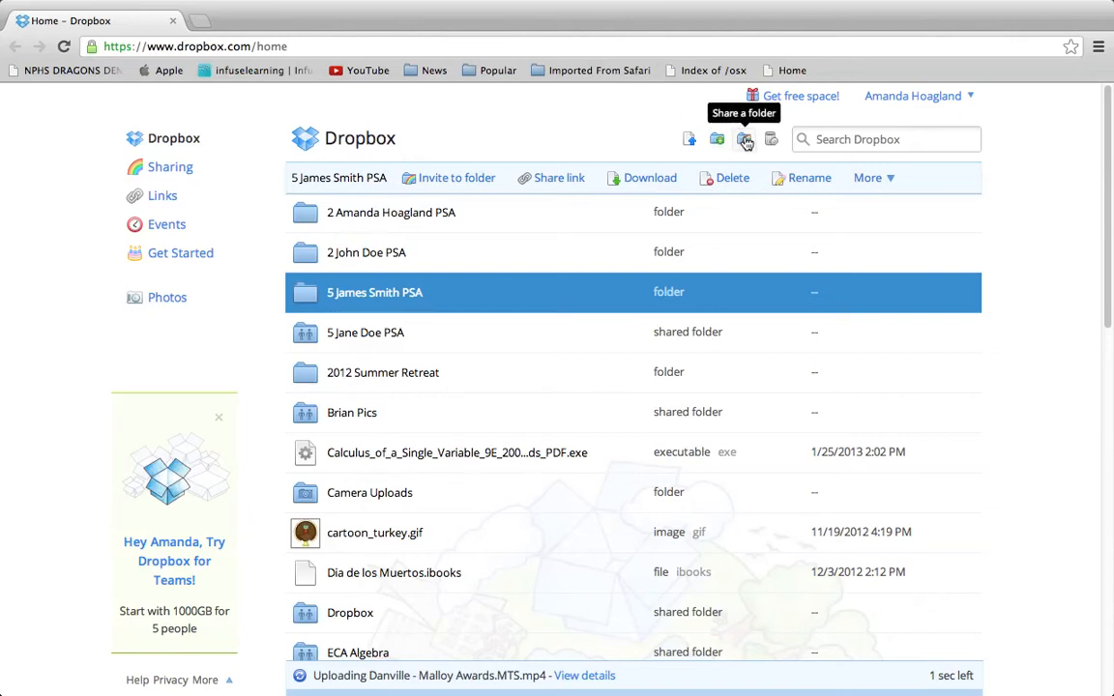
left_click(745, 141)
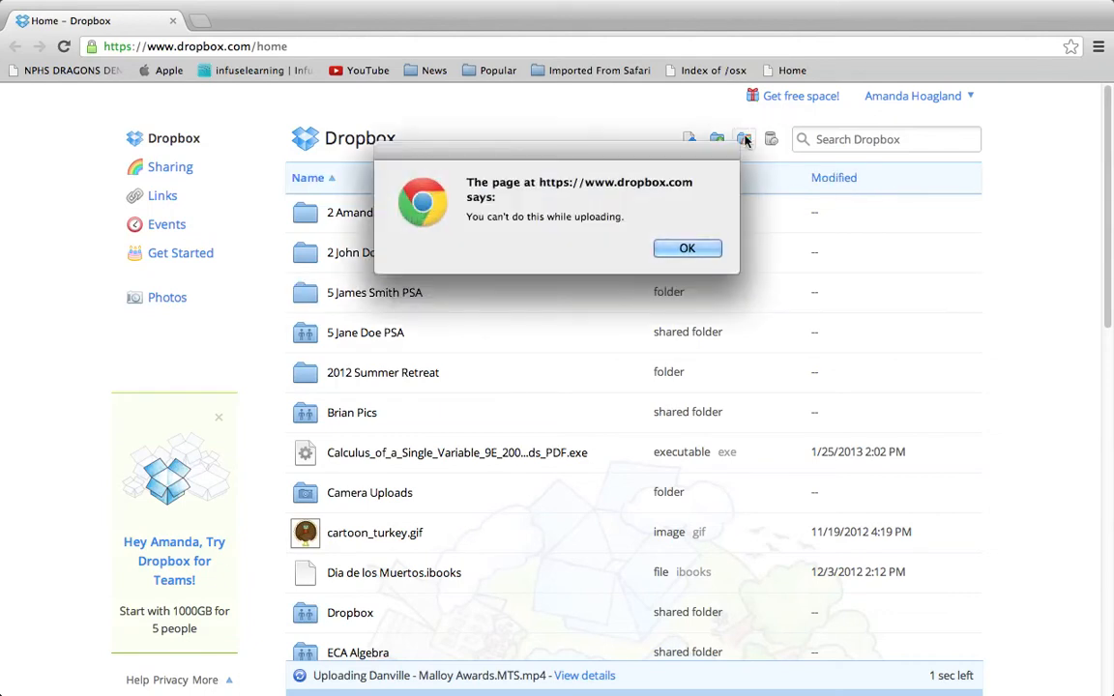
left_click(676, 249)
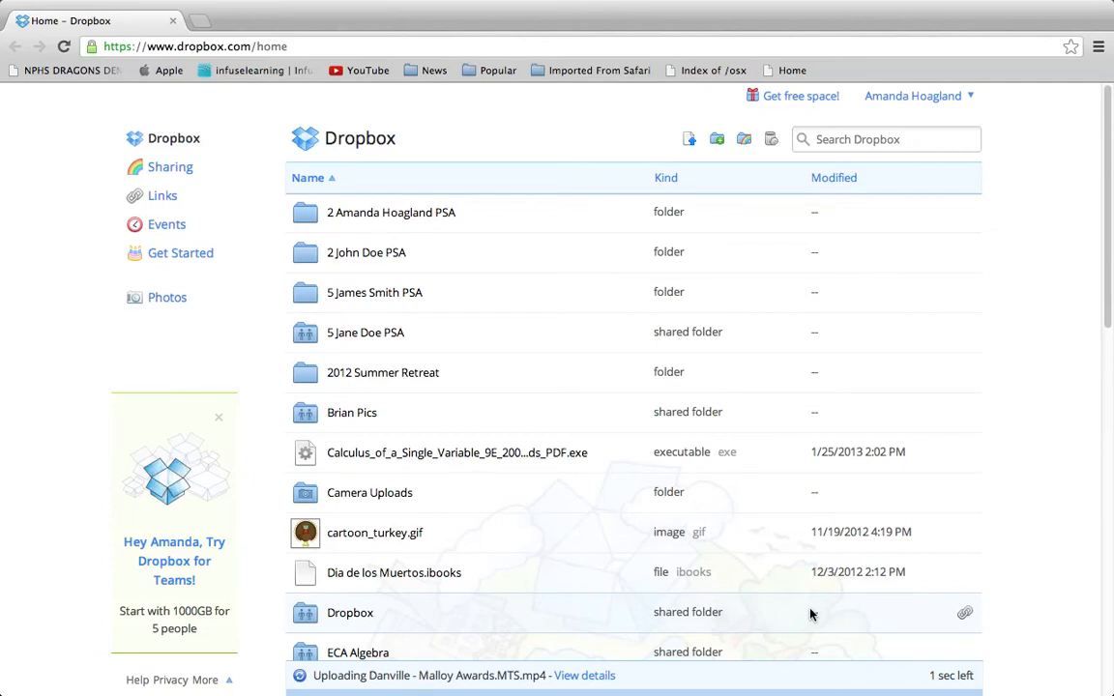
left_click(743, 139)
left_click(685, 248)
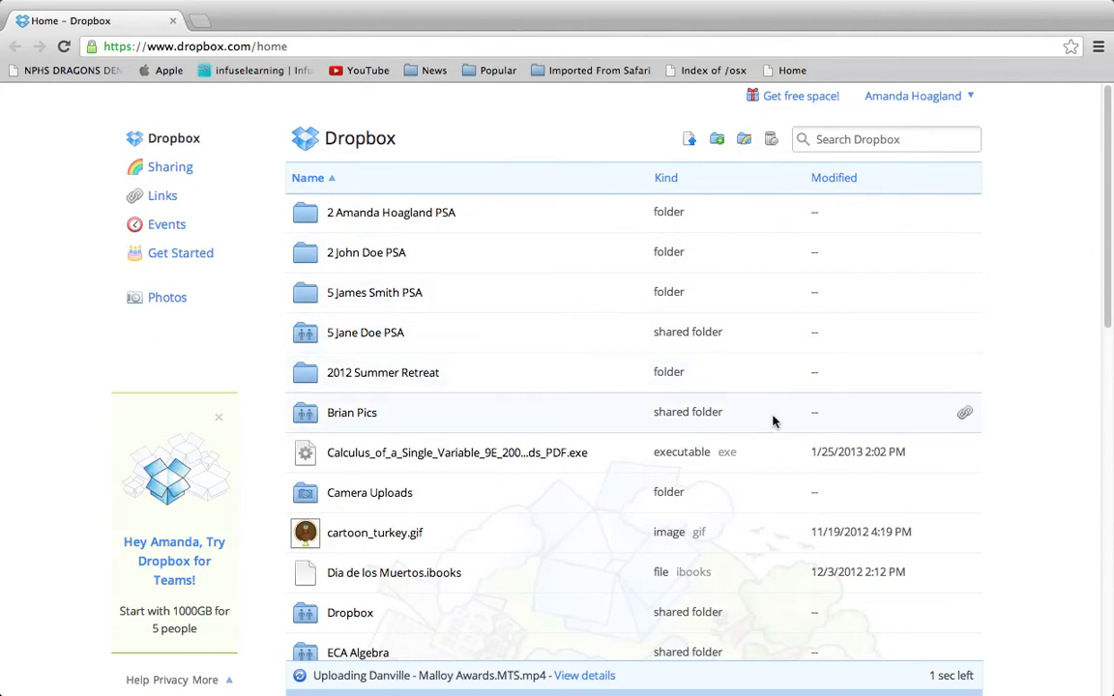
Open the 2 John Doe PSA folder and share it by inviting the collaborator's e-mail address
left_click(384, 258)
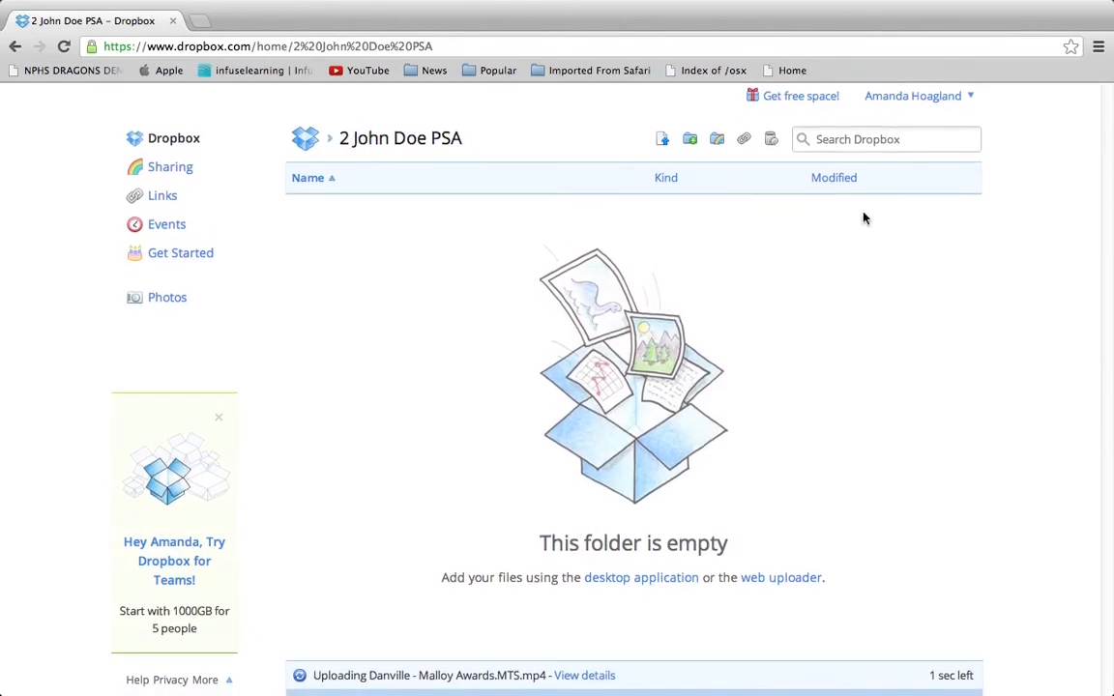
left_click(718, 140)
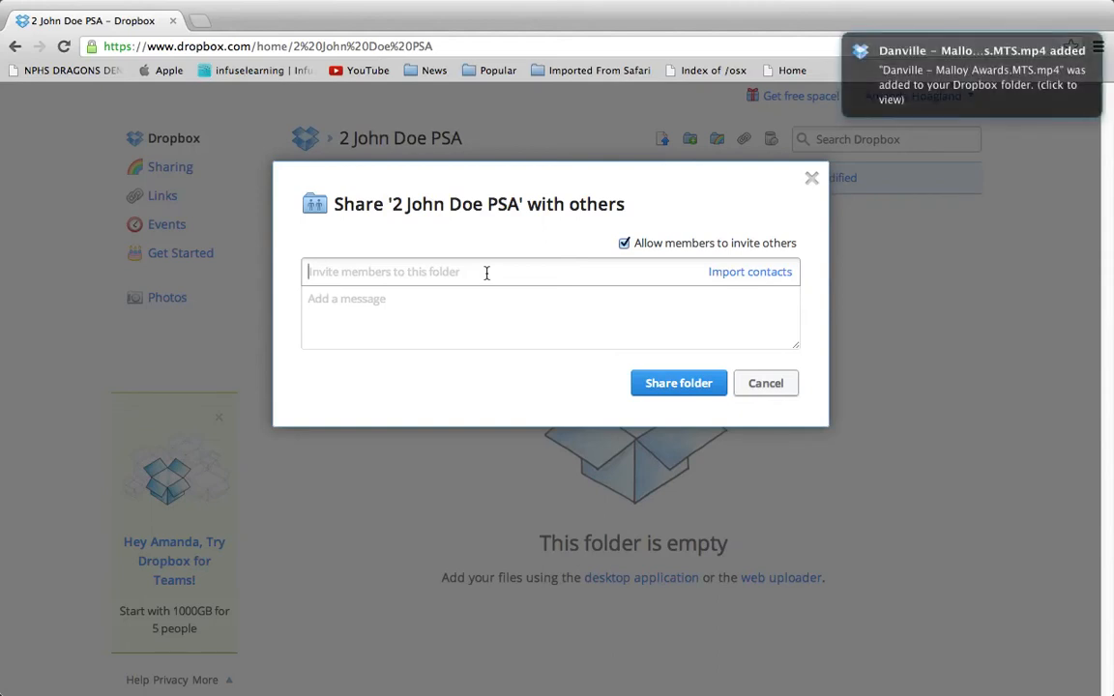
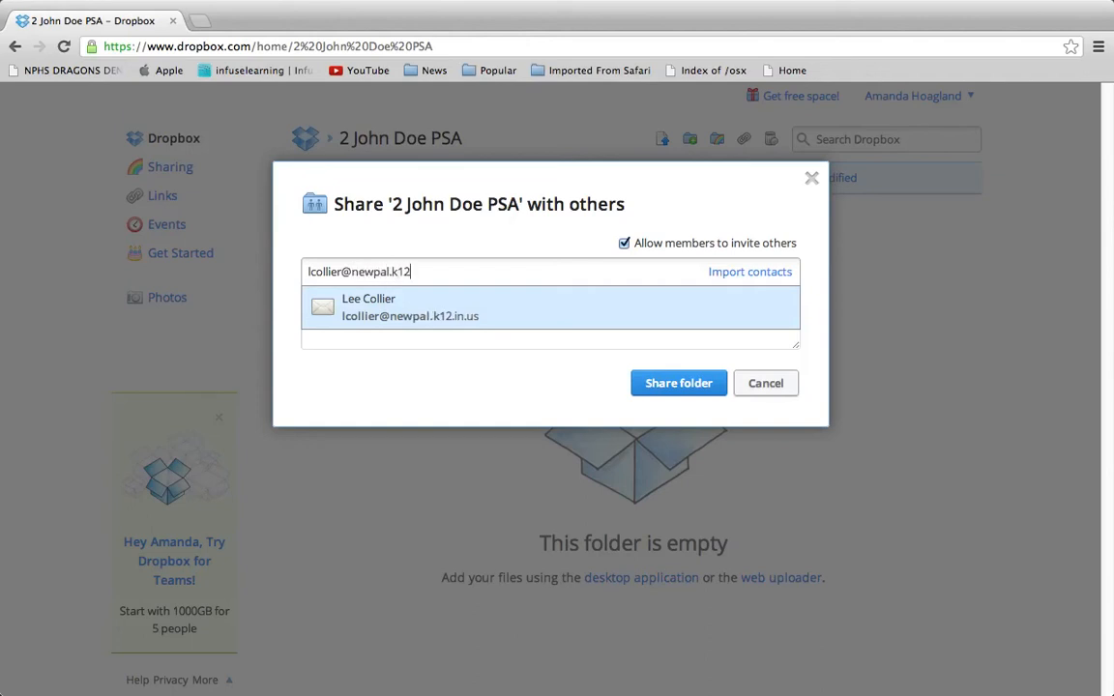
left_click(704, 385)
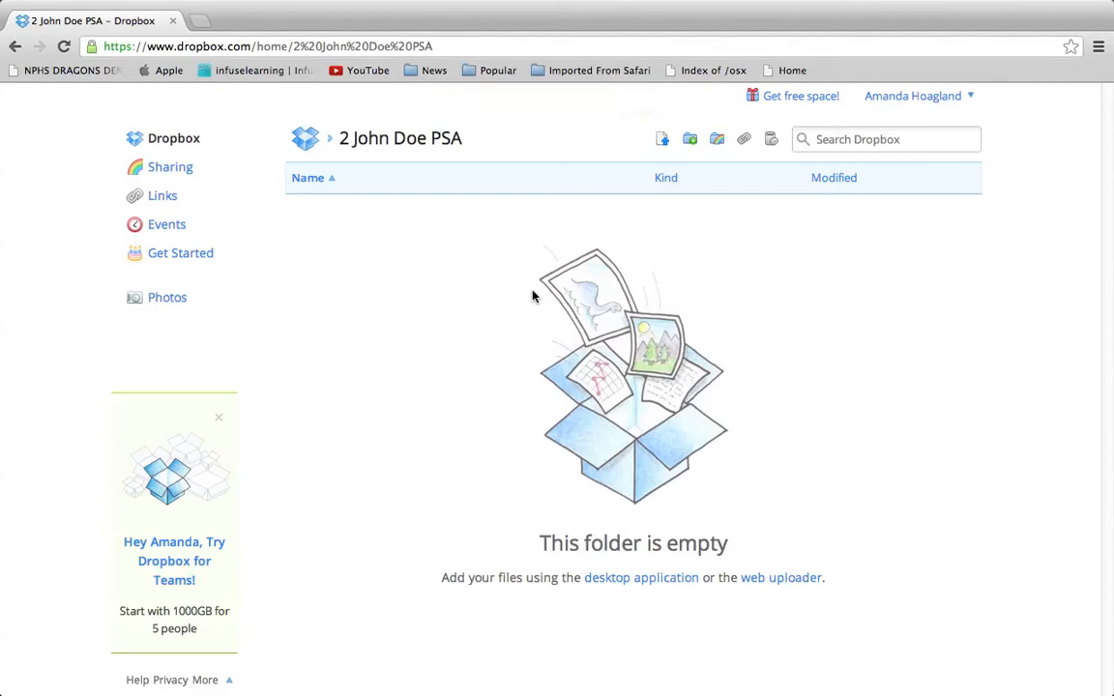
Exit Chrome's full screen and minimize the browser window to reveal the desktop
mouse_move(1009, 2)
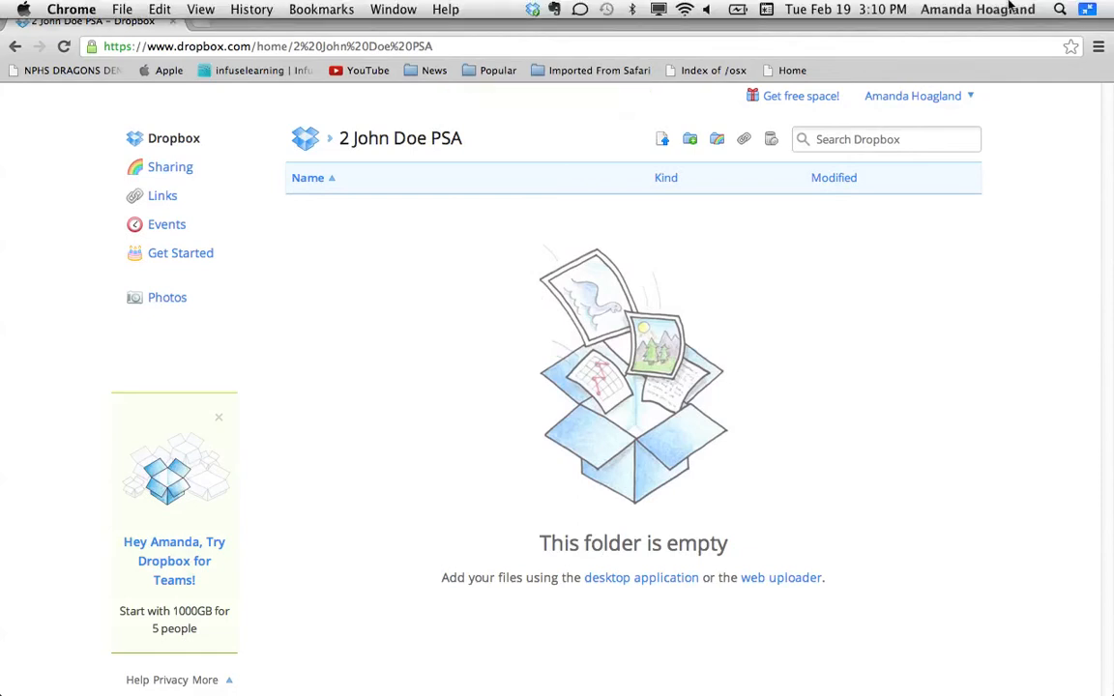
left_click(1089, 10)
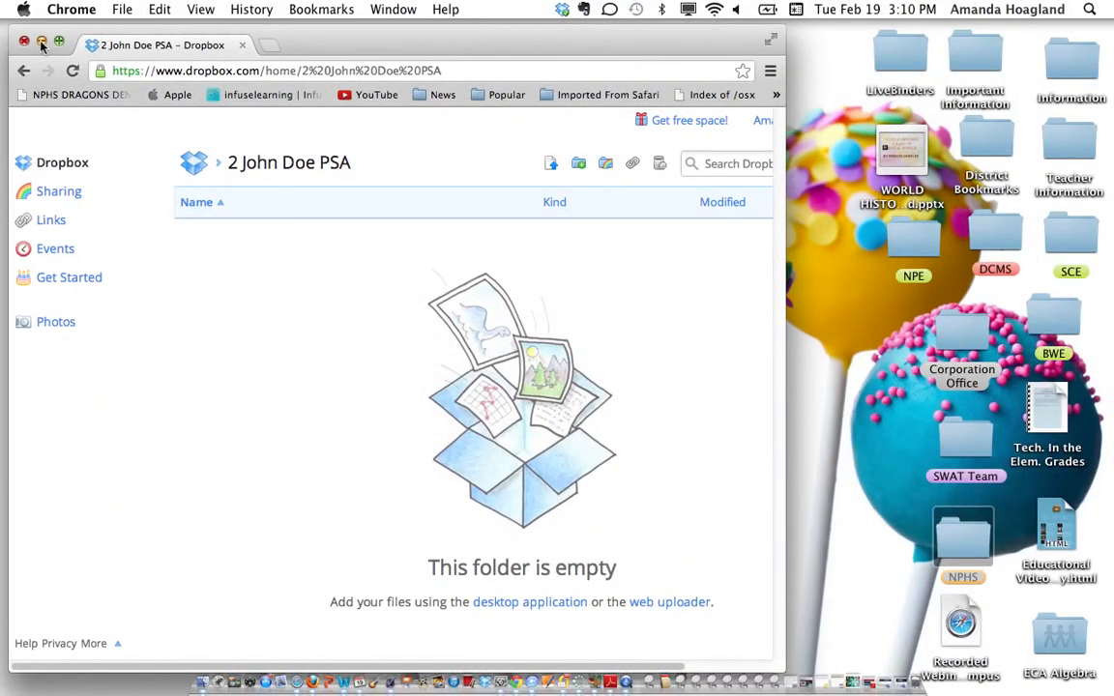
left_click(42, 41)
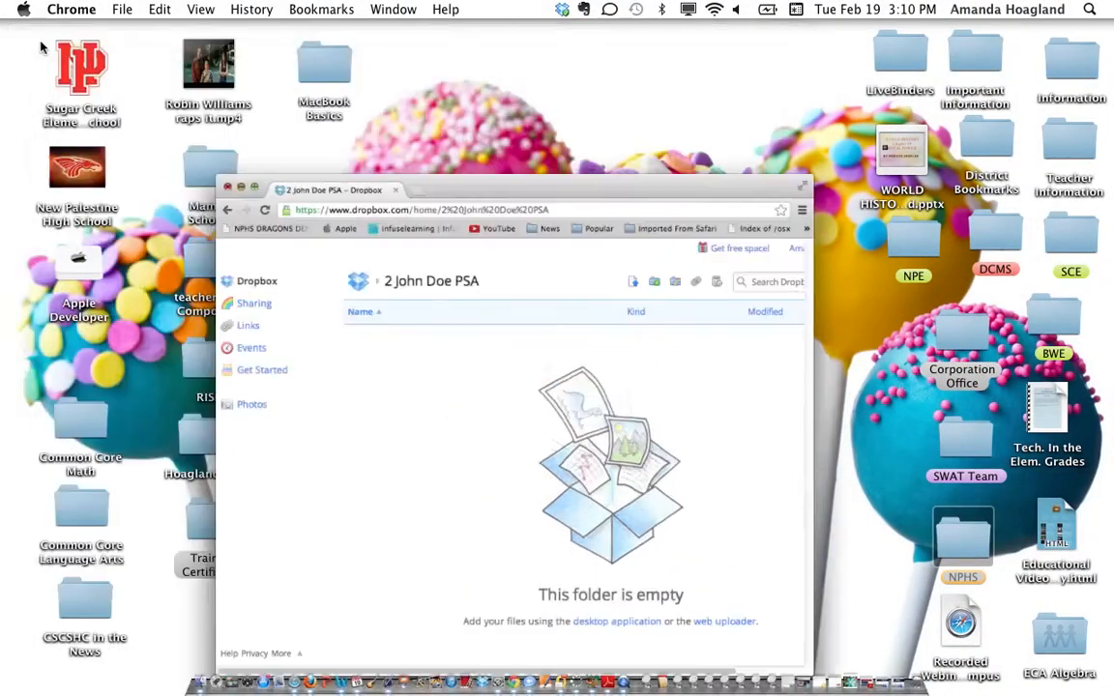